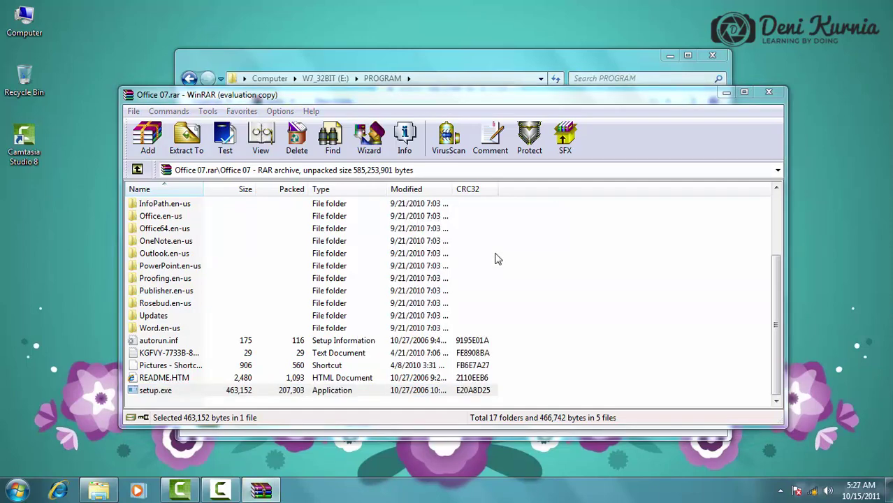
Run setup.exe from the Office 07 archive and copy the product key from the archive's text document.
key("Return")
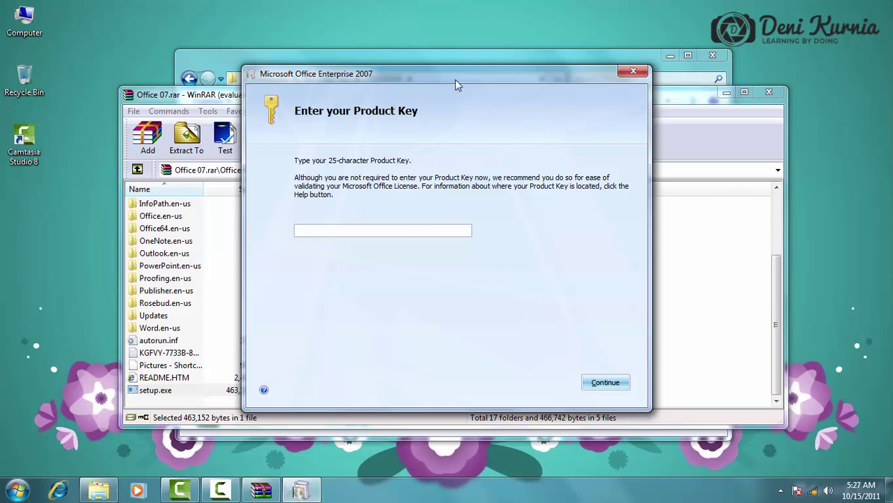
left_click_drag(457, 83, 461, 86)
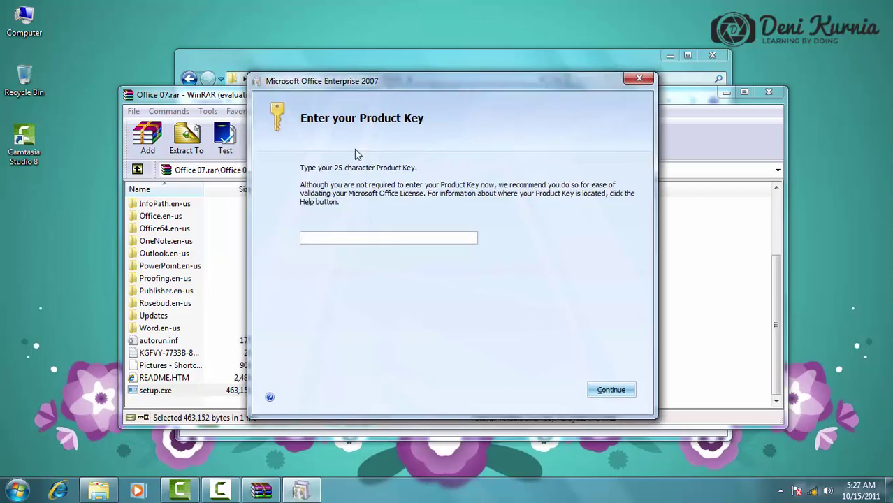
double_click(171, 353)
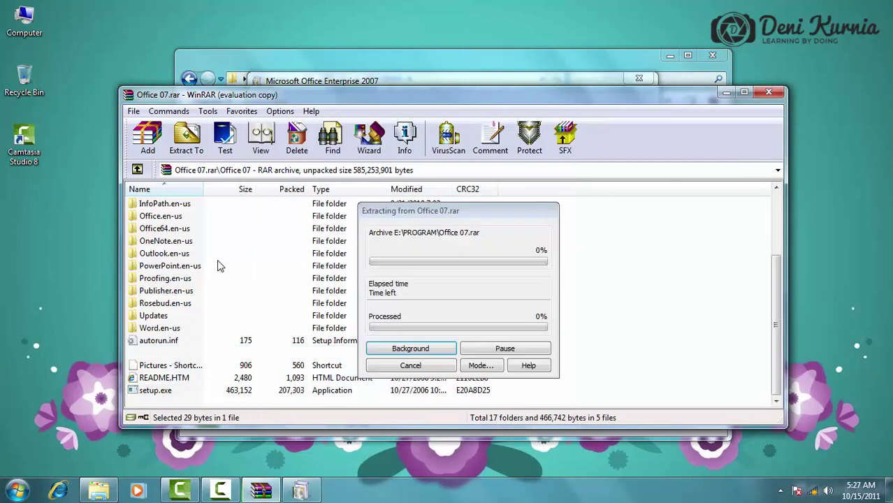
left_click_drag(323, 159, 150, 168)
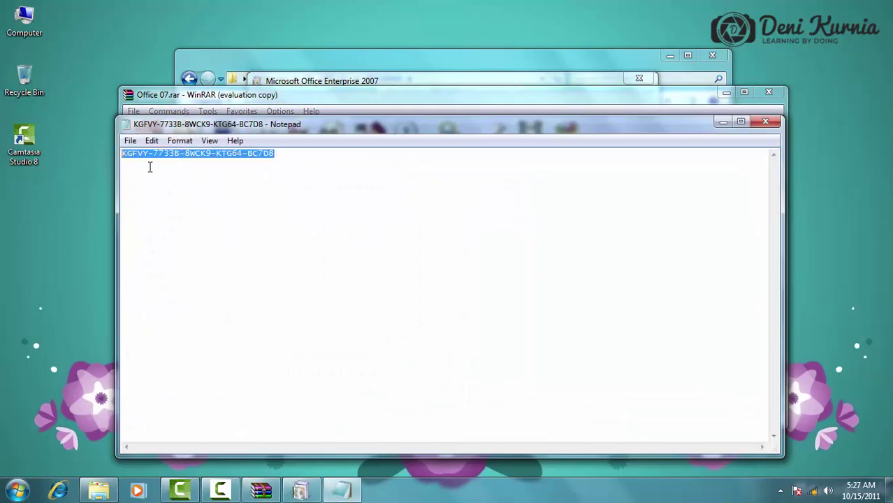
right_click(174, 153)
left_click(202, 195)
left_click(765, 122)
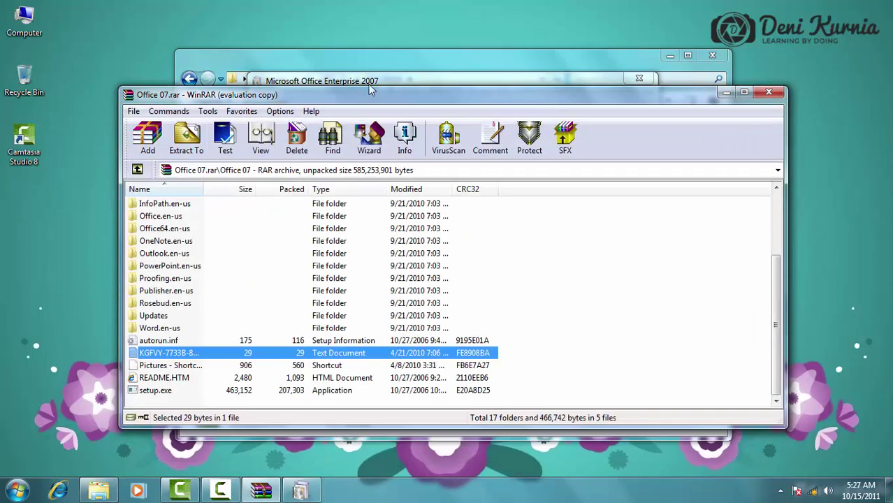
Paste the product key into the Microsoft Office Enterprise 2007 installer and continue to the license terms.
left_click(371, 82)
right_click(399, 237)
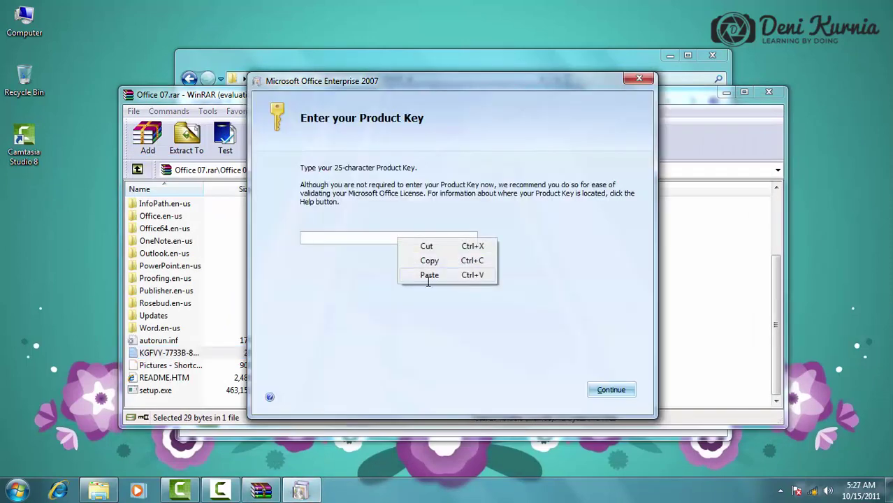
left_click(429, 275)
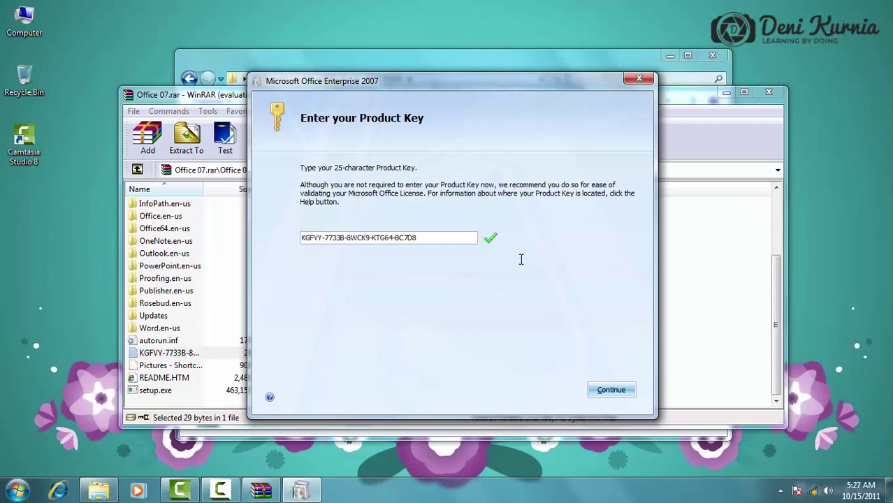
left_click(631, 395)
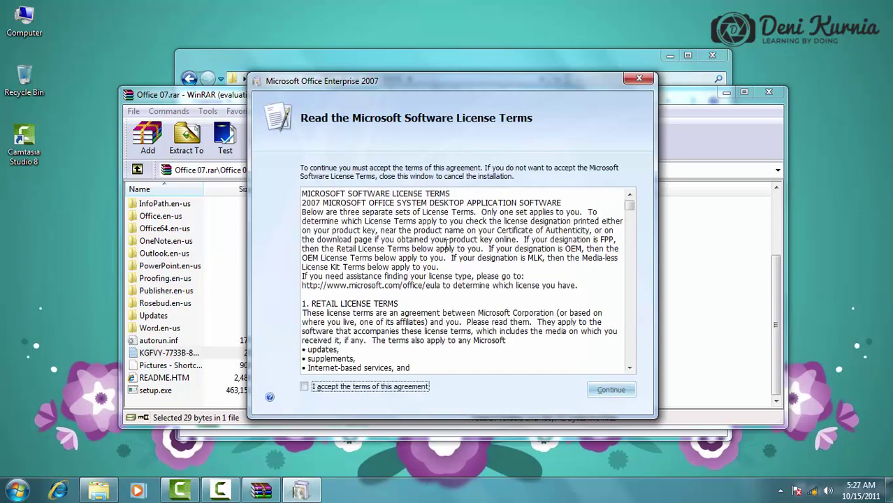
Accept the Microsoft Software License Terms and choose the customized installation.
left_click(305, 389)
left_click(611, 390)
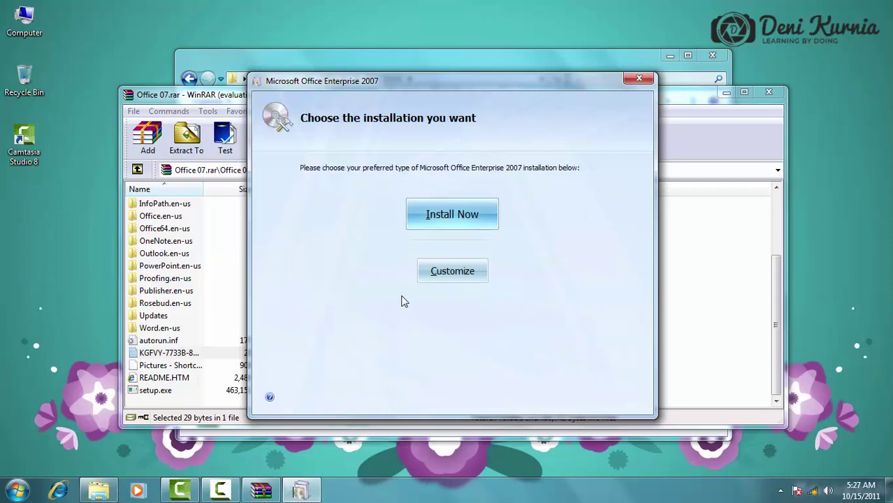
left_click(460, 281)
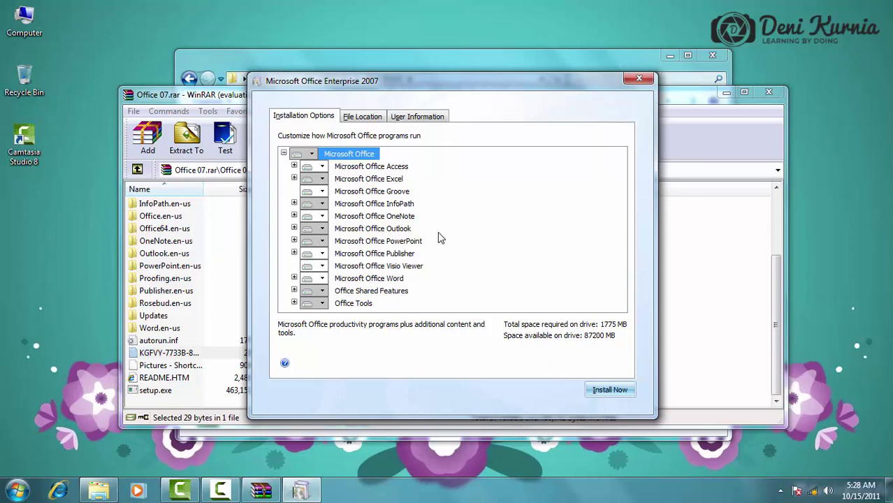
Set Microsoft Office Groove and Microsoft Office Publisher to Not Available, dismissing the color scheme prompt.
left_click(322, 193)
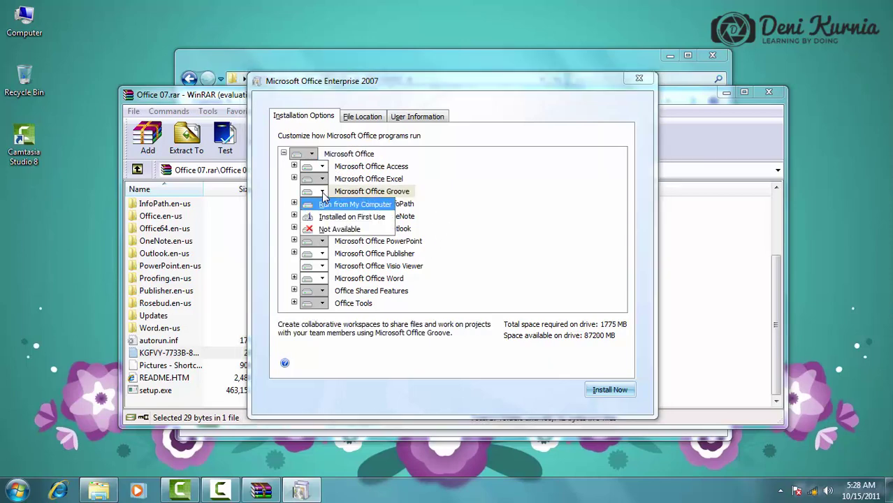
left_click(343, 231)
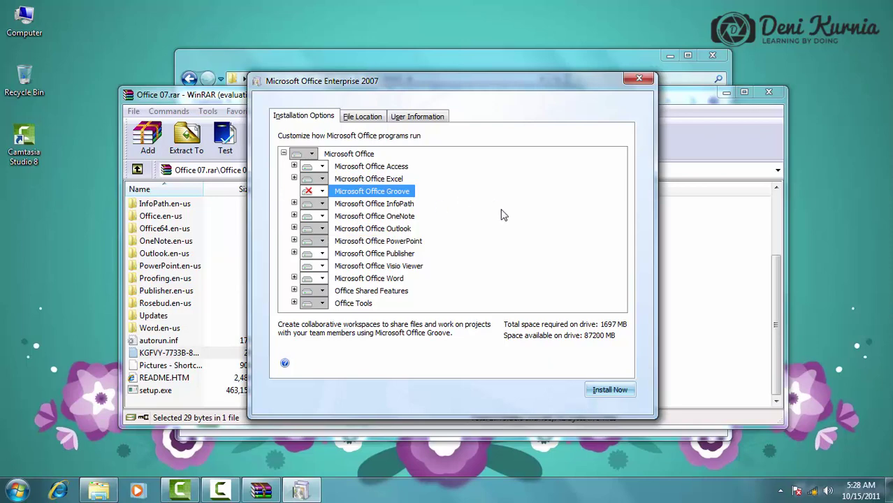
left_click(322, 254)
left_click(335, 304)
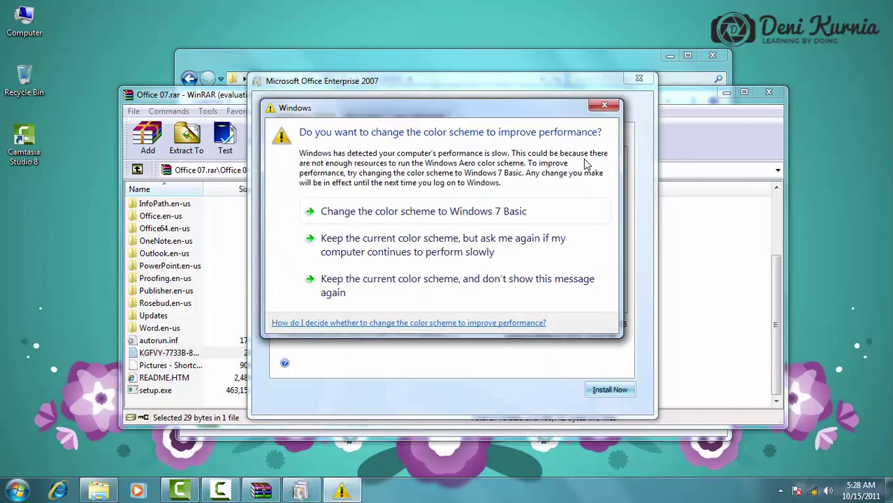
left_click(606, 109)
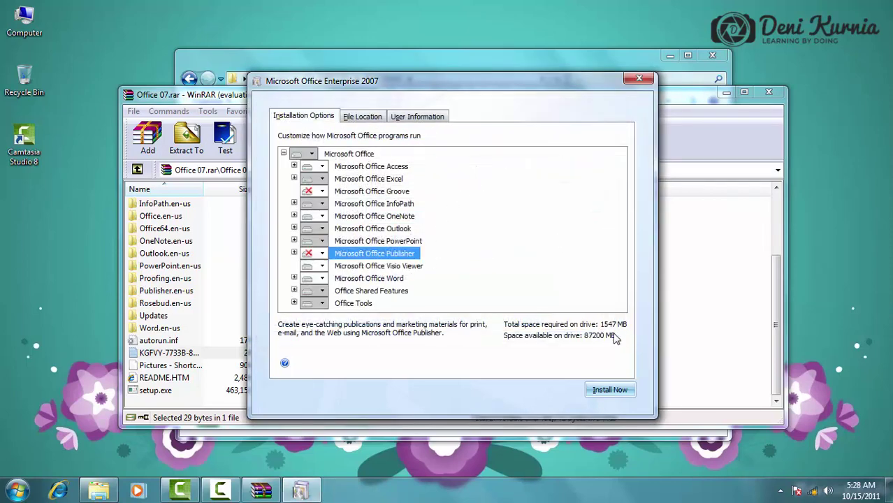
Review the installer's file location and user information, then start the installation with the customized options.
left_click(372, 119)
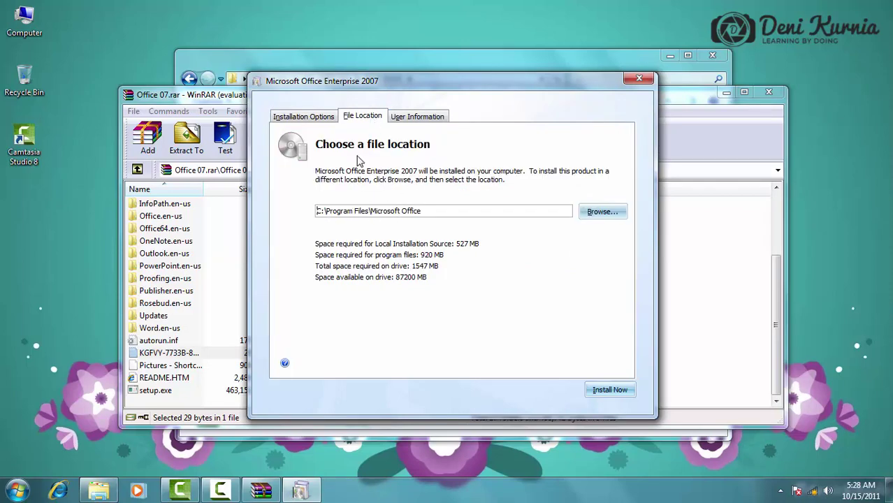
left_click(399, 119)
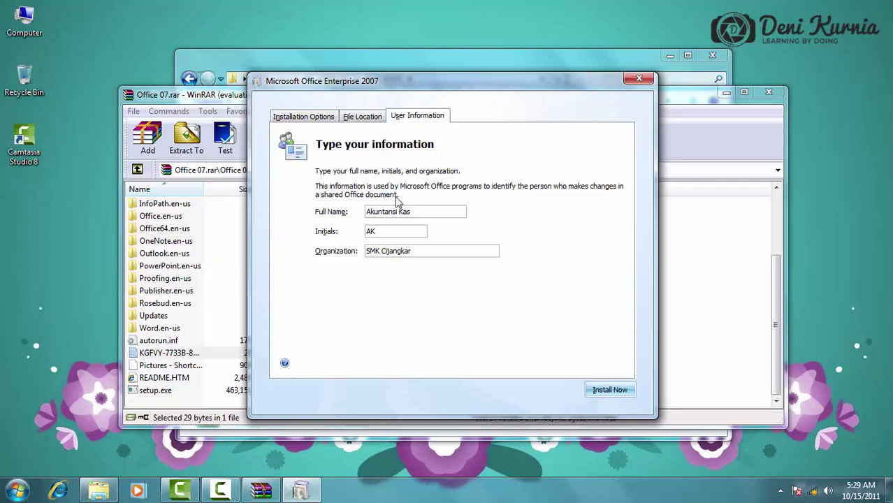
left_click(308, 119)
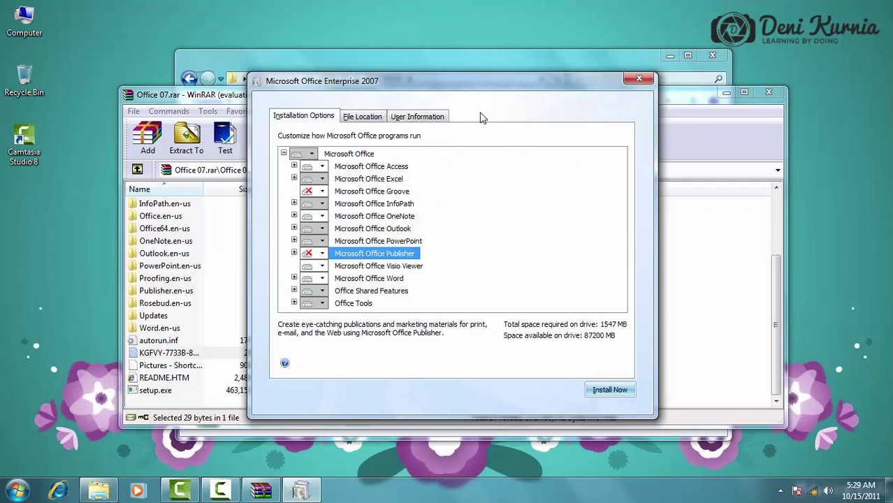
left_click(610, 391)
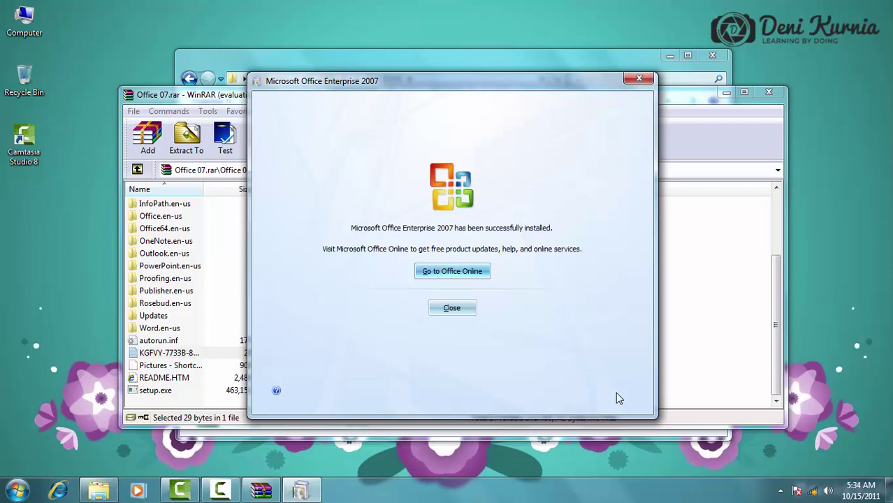
Close the finished Office installer, the Office 07 archive and the PROGRAM folder window.
left_click(472, 308)
left_click(781, 97)
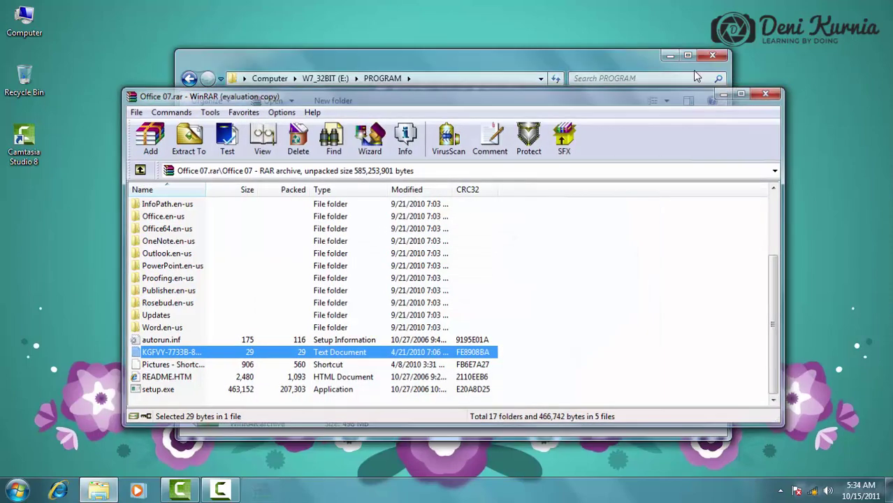
key("alt+F4")
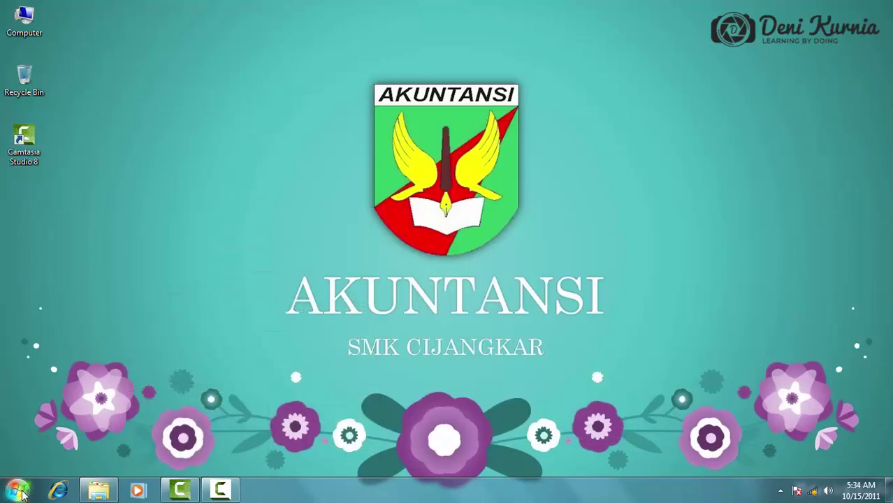
Launch Microsoft Office Word 2007 from the installed Microsoft Office programs.
left_click(14, 491)
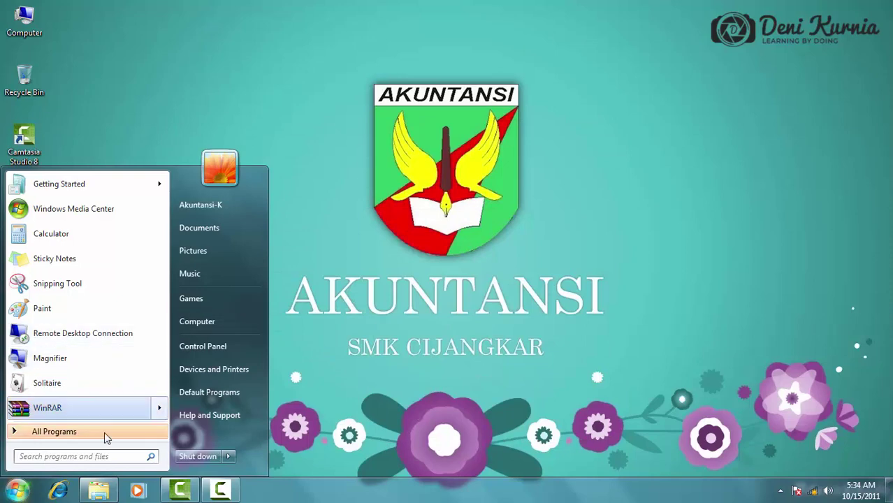
left_click(86, 433)
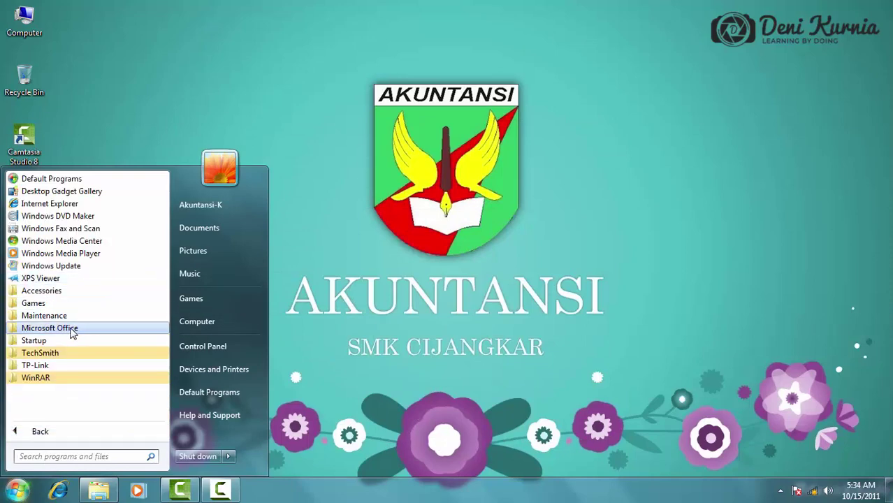
left_click(70, 329)
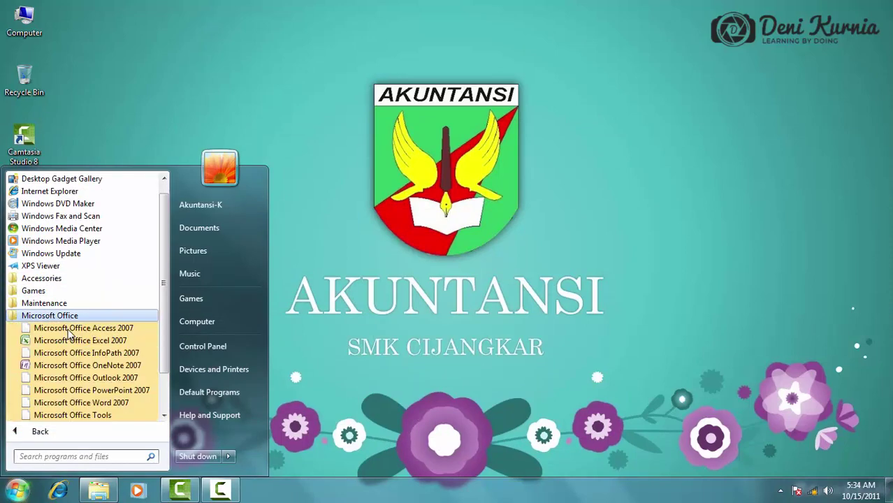
left_click(64, 404)
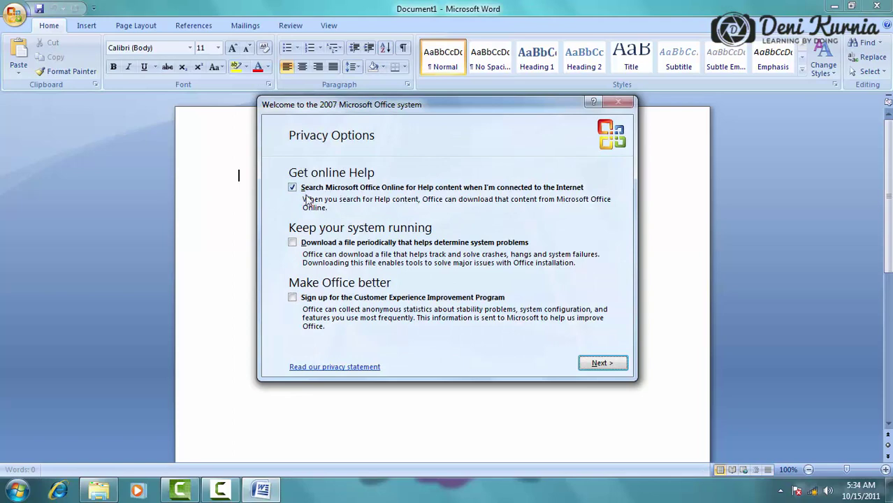
Complete the Office welcome wizard with online Help search turned off and Microsoft Update declined.
left_click(292, 187)
left_click(614, 364)
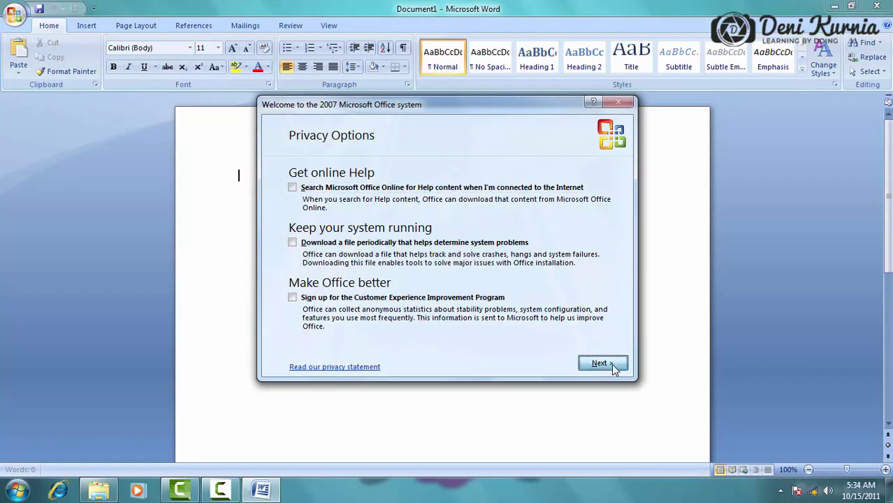
left_click(318, 256)
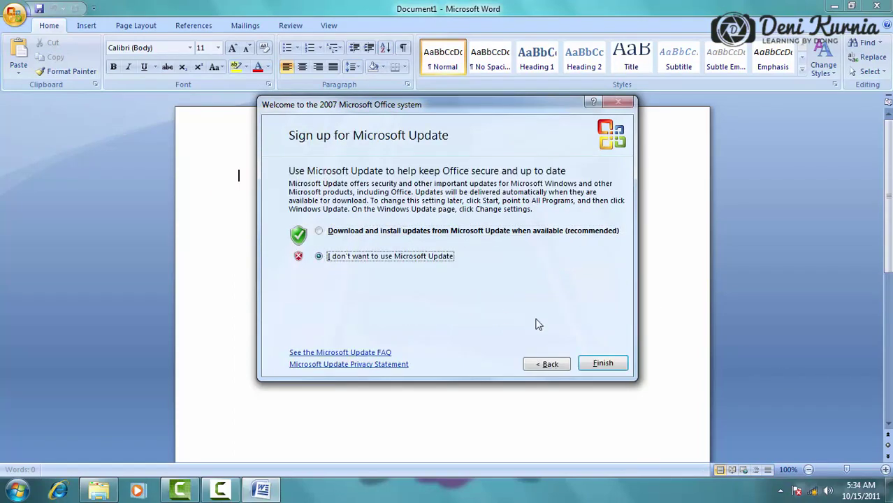
left_click(620, 363)
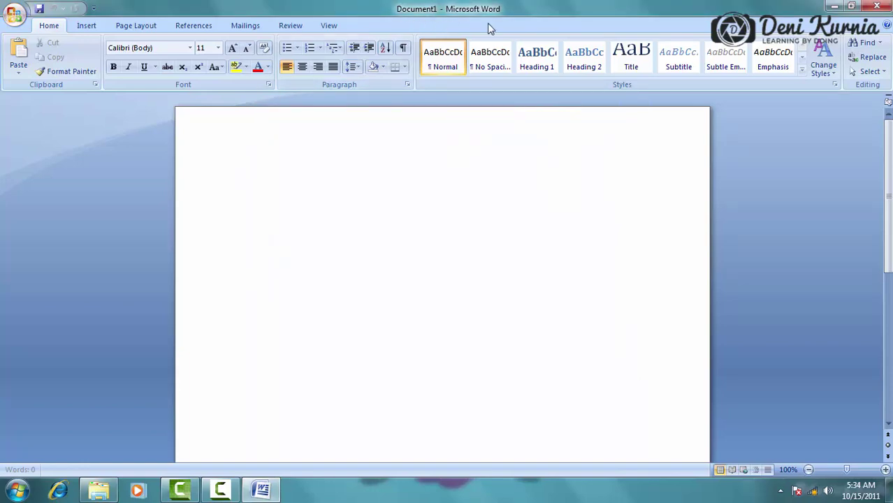
Show the ruler in the blank document and return to the Home commands.
left_click(331, 26)
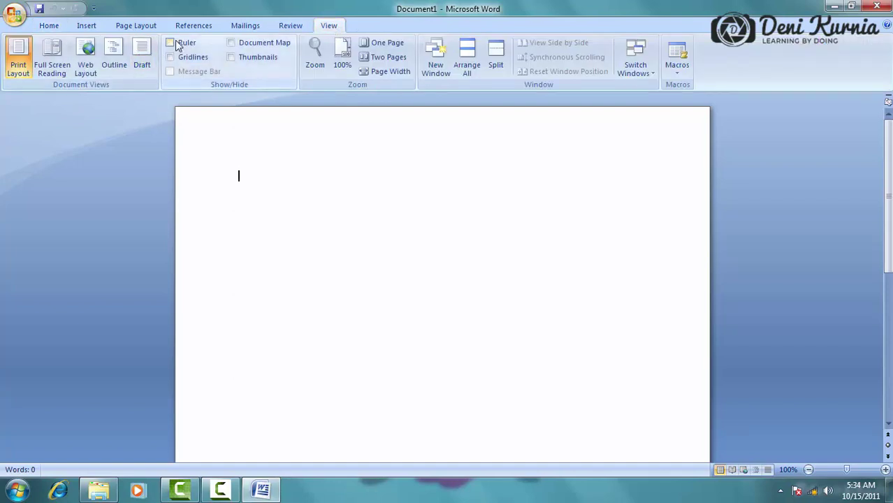
left_click(175, 43)
left_click(47, 25)
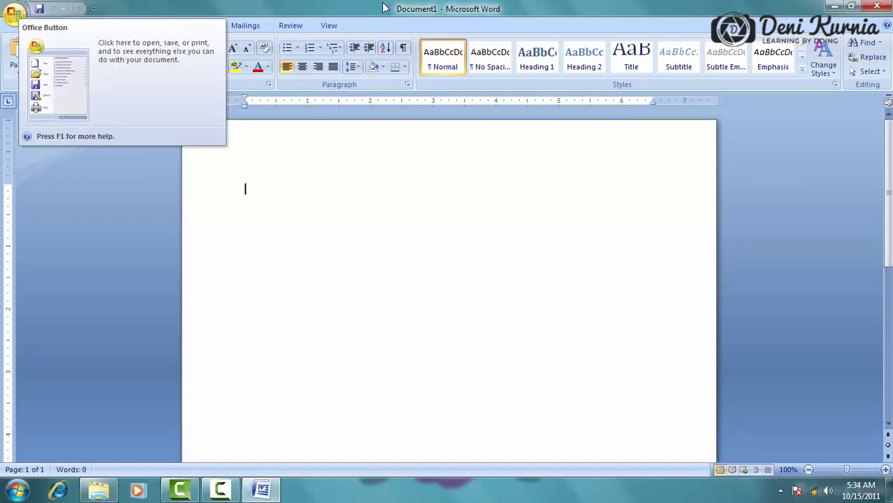
In the advanced Word options, set measurement units to Centimeters and enable Show text boundaries.
left_click(14, 14)
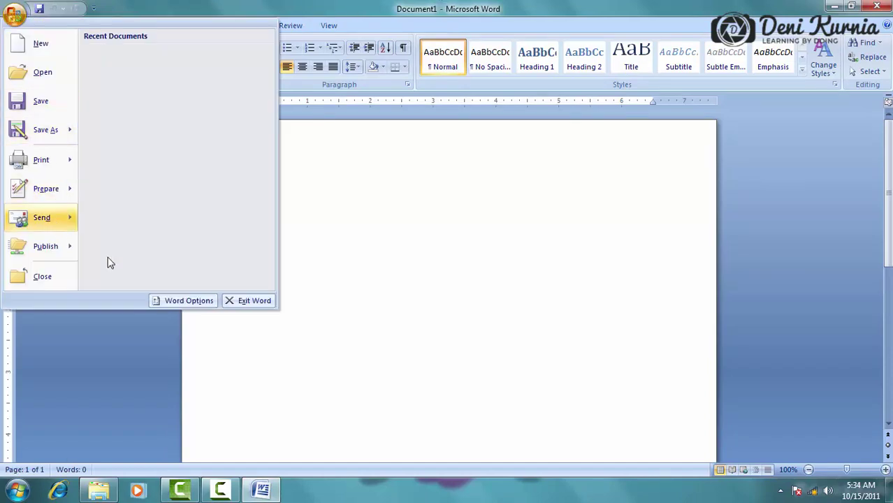
left_click(181, 301)
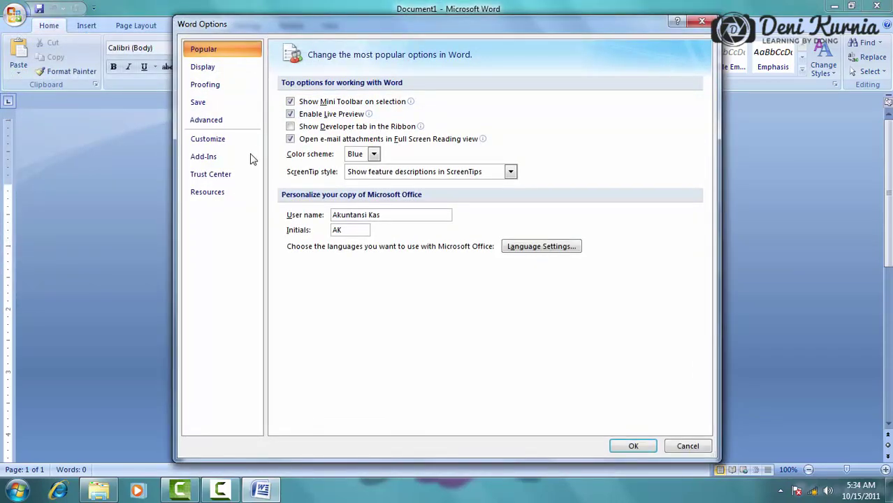
left_click(210, 120)
scroll(448, 180, "down", 10)
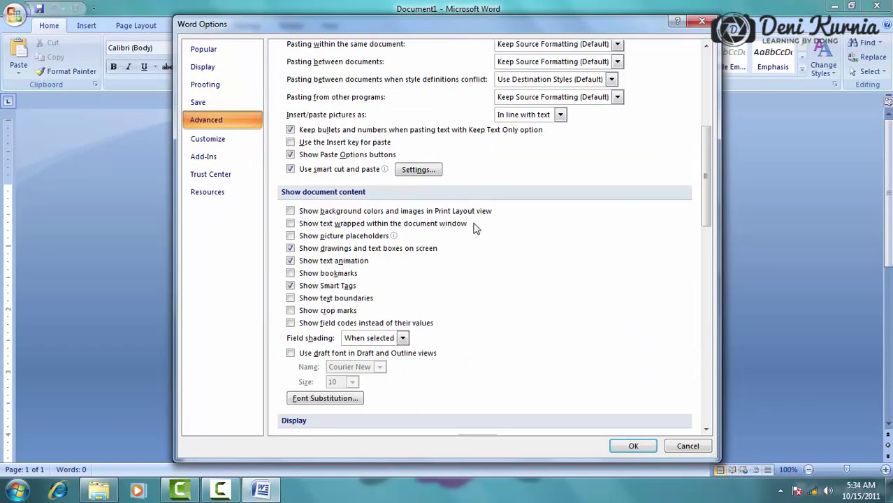
scroll(488, 252, "down", 3)
left_click(509, 268)
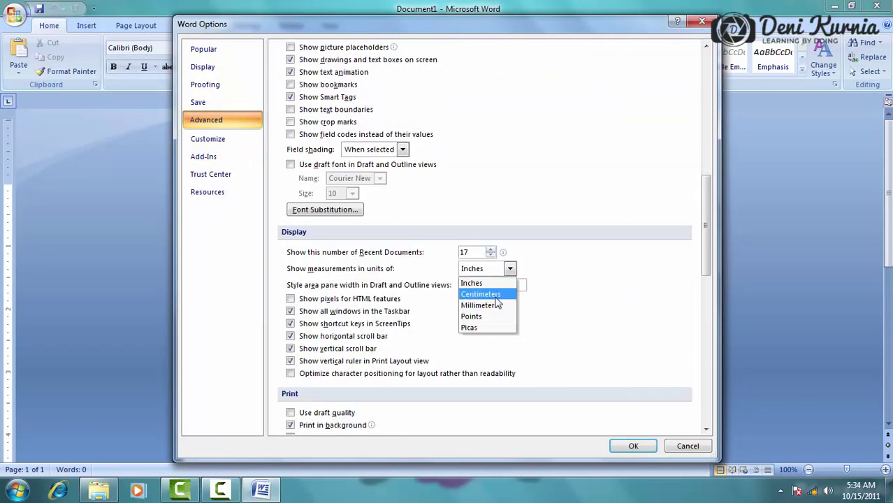
left_click(489, 295)
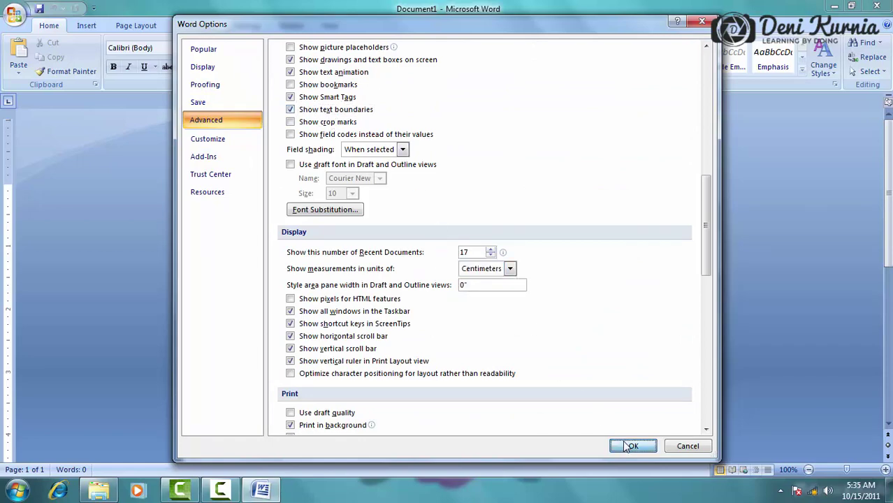
left_click(632, 445)
scroll(301, 241, "down", 1)
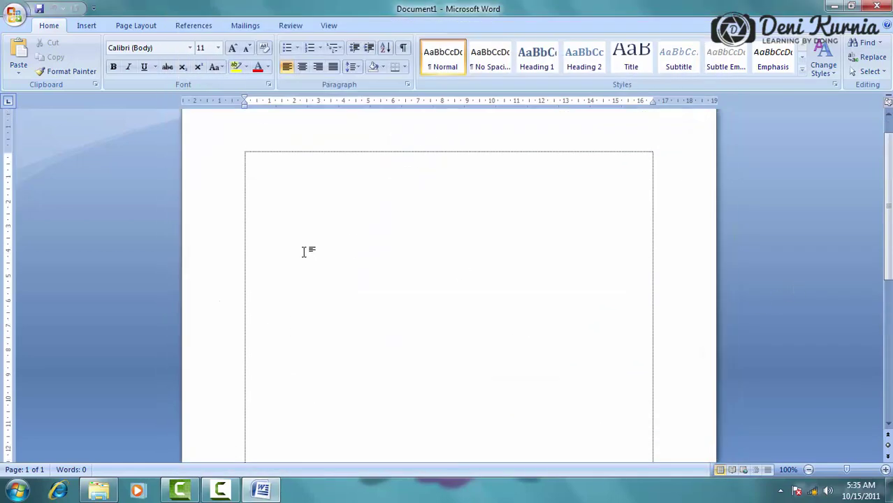
Close Word with its blank document and refresh the desktop.
scroll(304, 249, "up", 1)
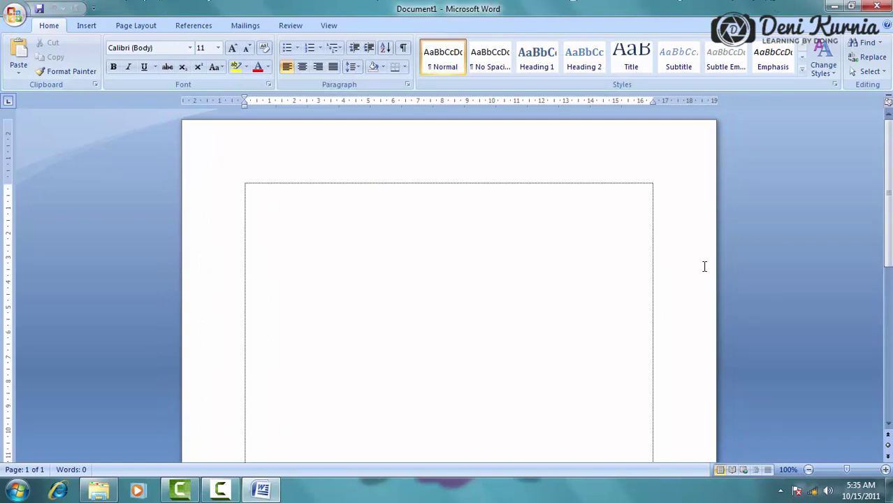
scroll(578, 386, "down", 2)
scroll(583, 390, "down", 2)
scroll(595, 388, "up", 5)
scroll(349, 266, "down", 1)
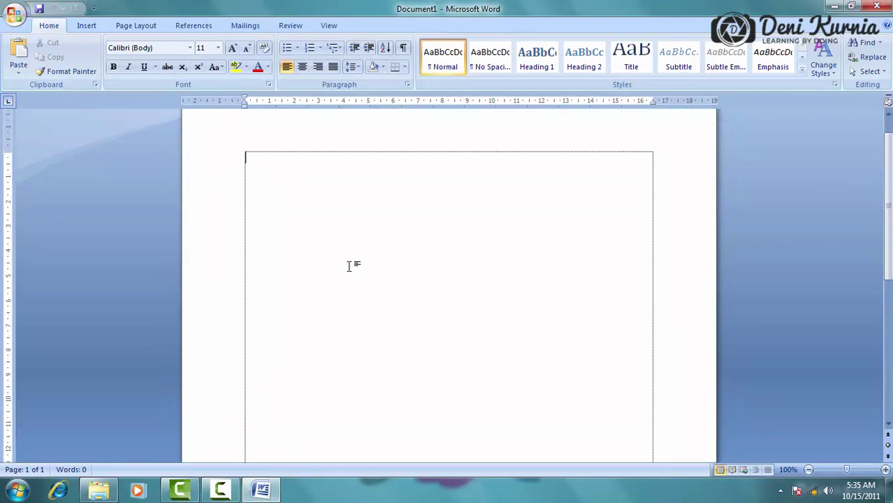
left_click(883, 6)
right_click(313, 135)
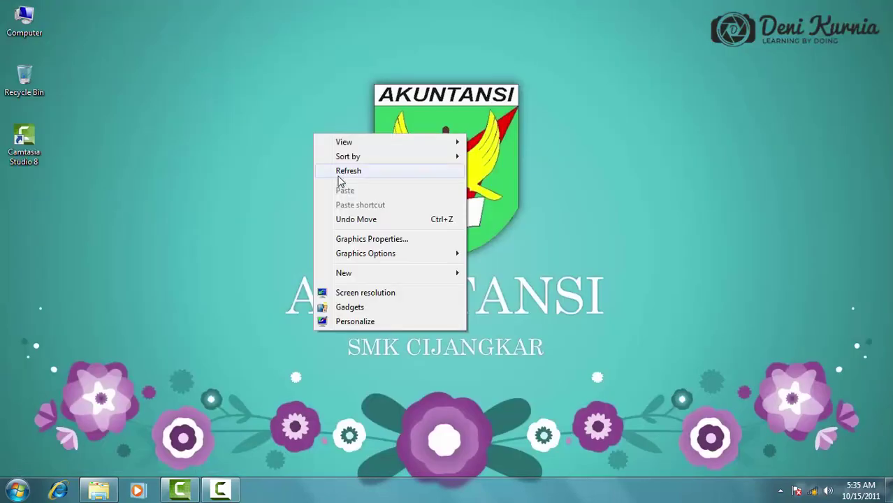
left_click(399, 171)
Launch Microsoft Office Excel 2007 from the installed Microsoft Office programs and look over the blank worksheet.
left_click(17, 490)
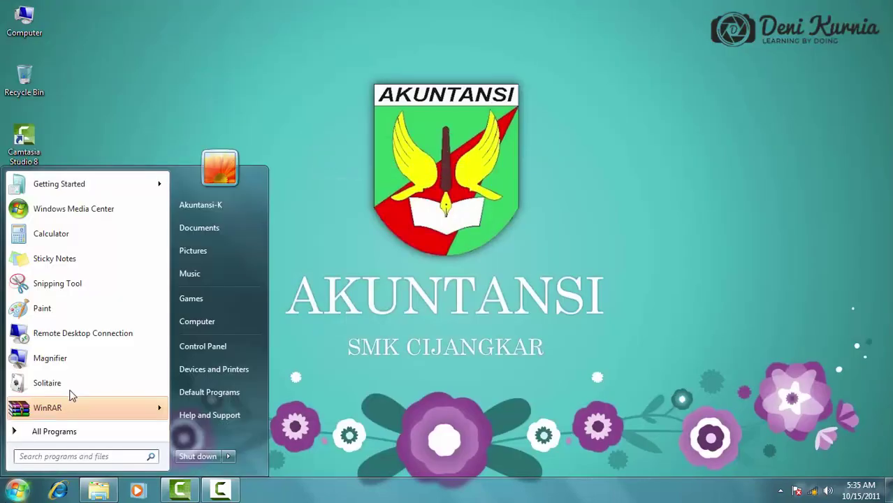
left_click(73, 431)
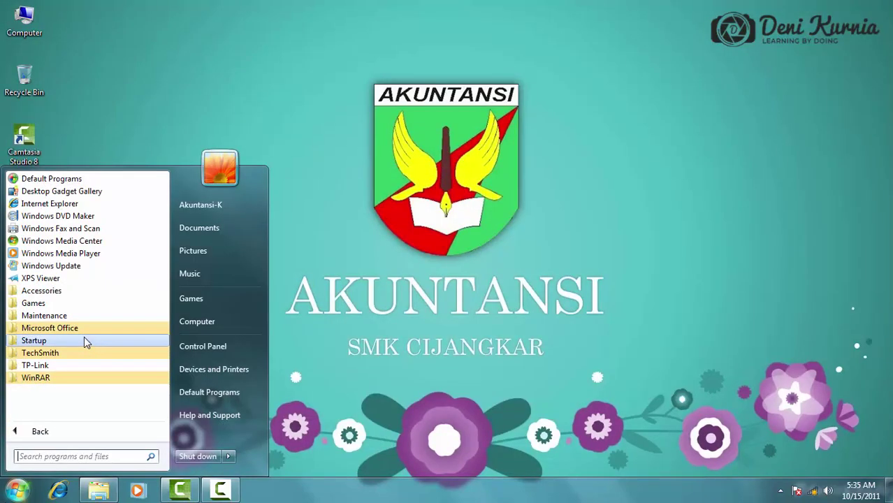
left_click(64, 328)
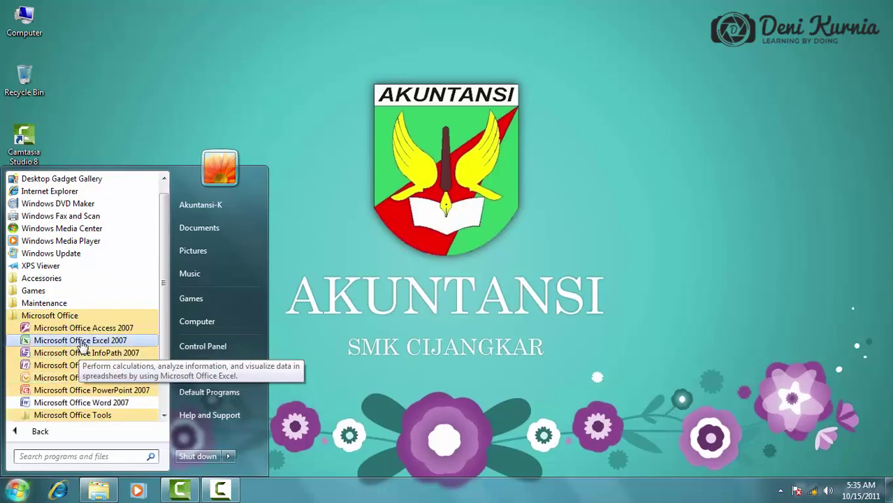
left_click(82, 340)
scroll(517, 246, "down", 4)
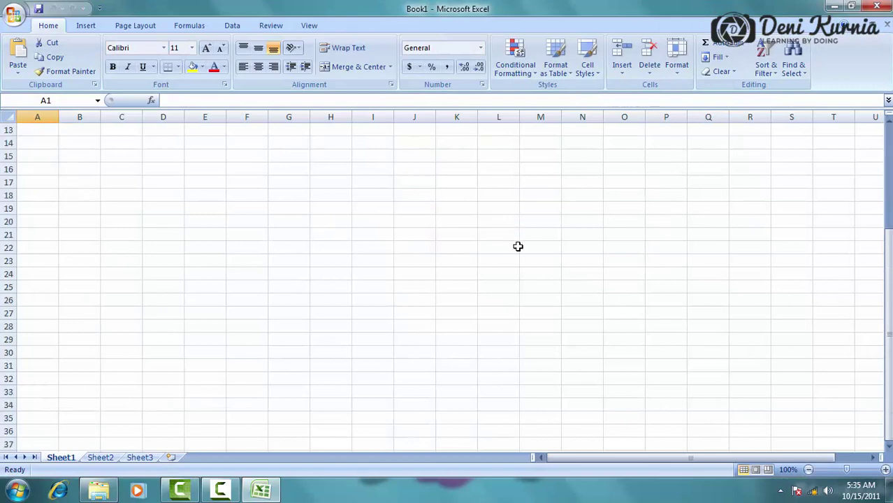
scroll(518, 246, "down", 3)
scroll(518, 250, "up", 7)
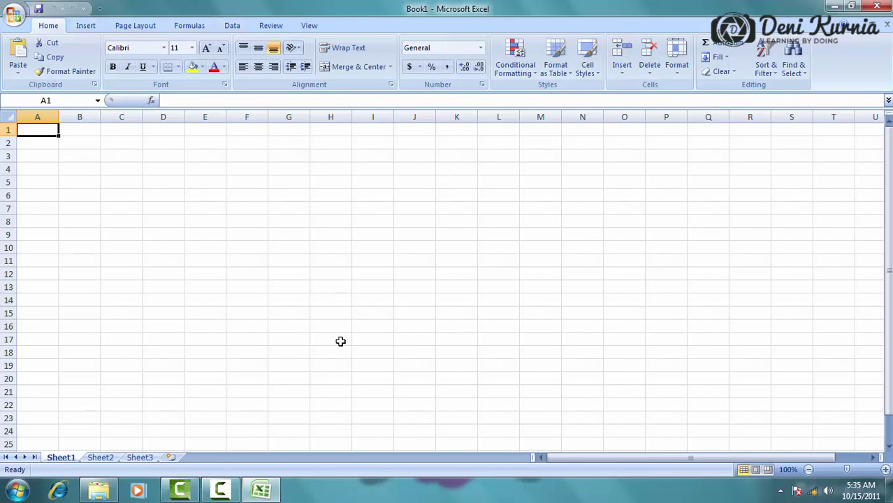
scroll(374, 307, "down", 5)
scroll(377, 305, "up", 5)
Close Excel with its blank workbook and refresh the desktop.
left_click(882, 6)
right_click(406, 132)
left_click(437, 169)
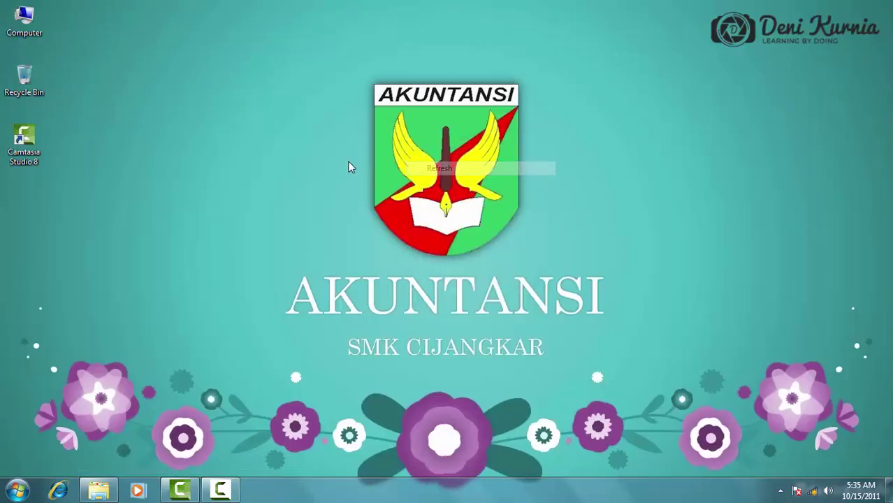